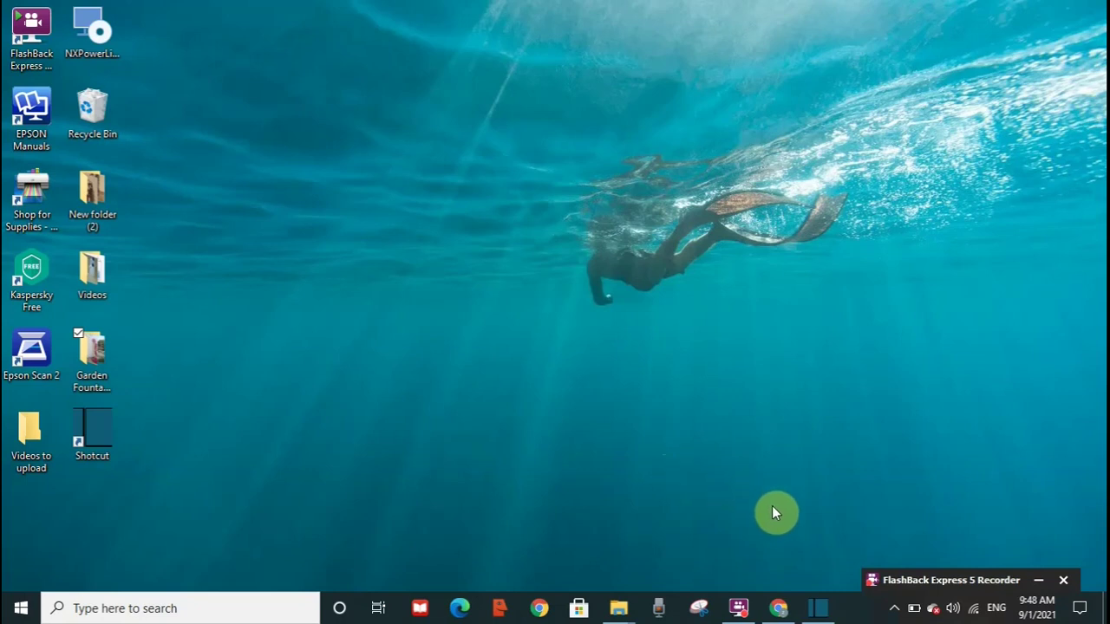
Launch Shotcut with an empty project, reposition it, and open the Garden Fountain Final folder
left_click(816, 608)
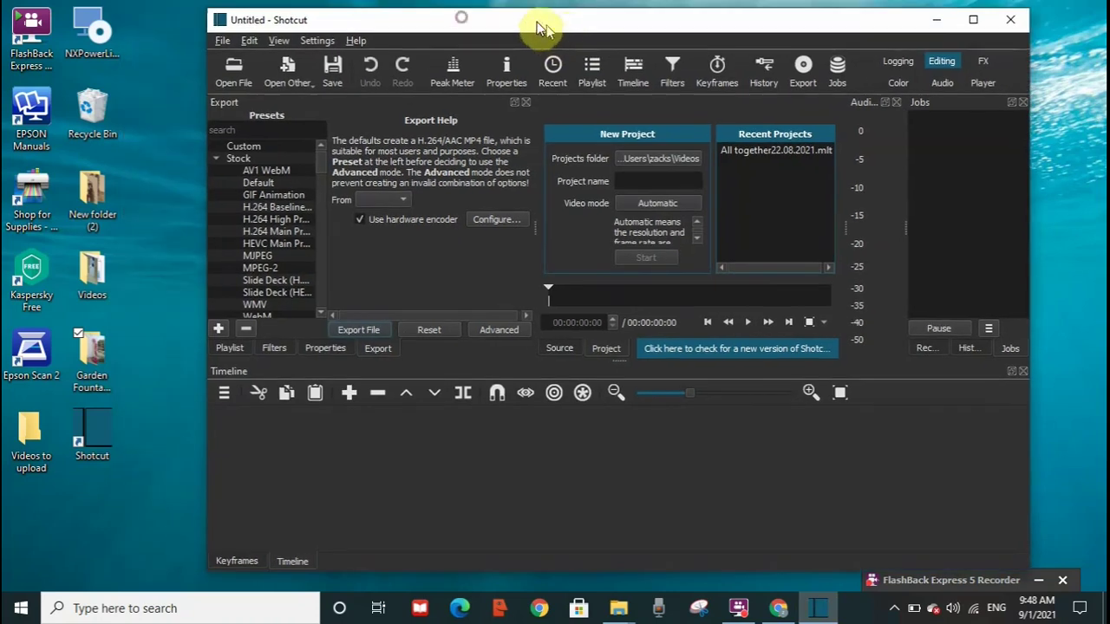
left_click_drag(462, 23, 559, 33)
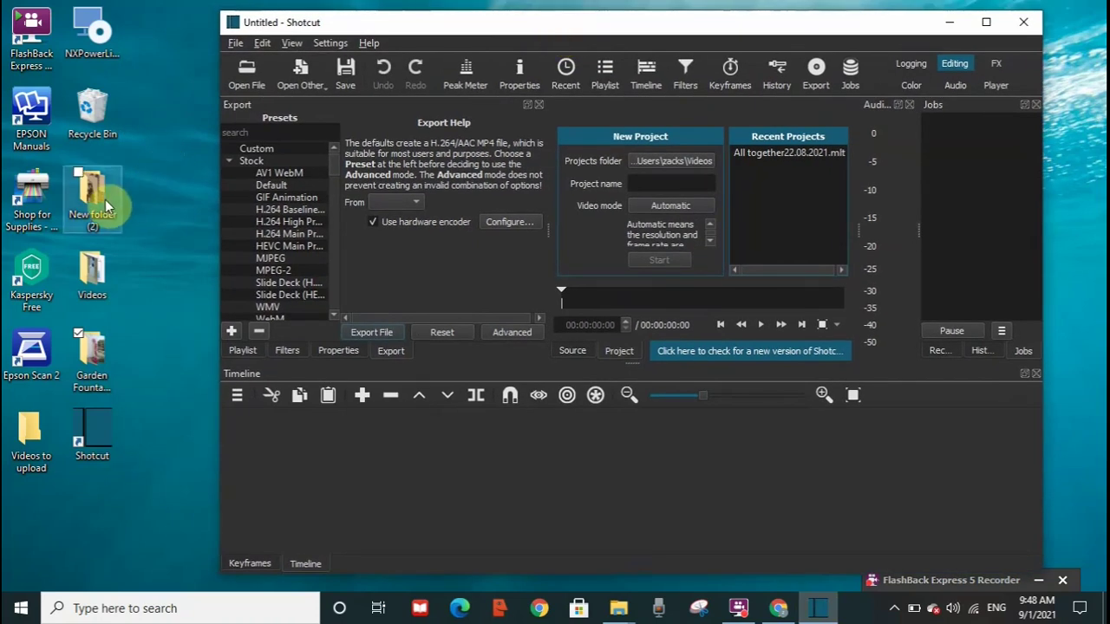
left_click(97, 391)
double_click(97, 391)
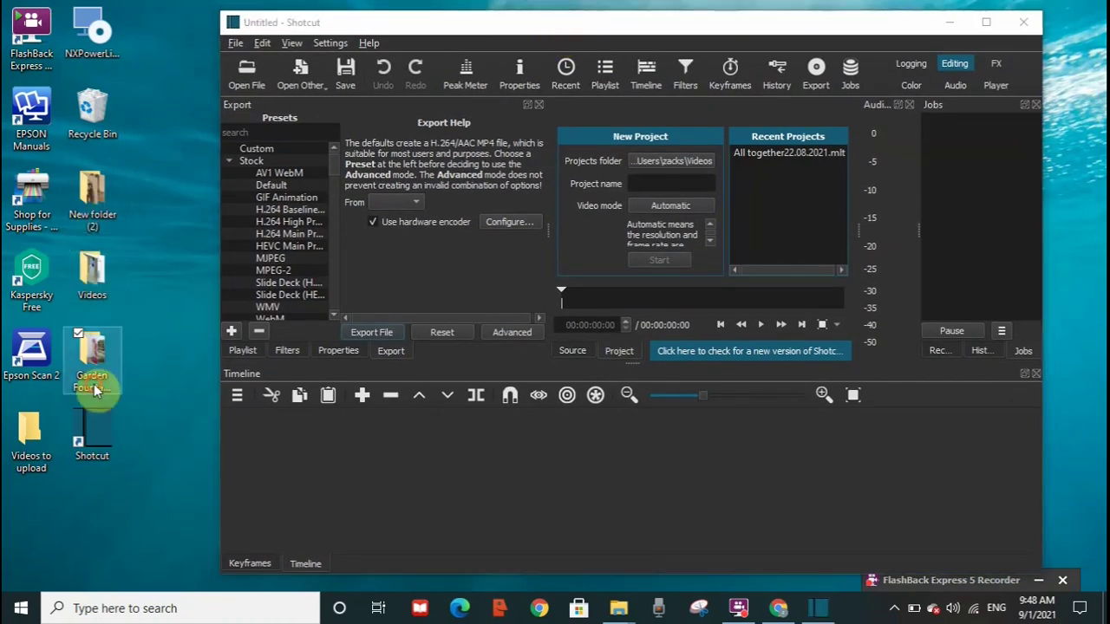
Open the Edited folder inside Garden Fountain Final
left_click(322, 261)
double_click(323, 260)
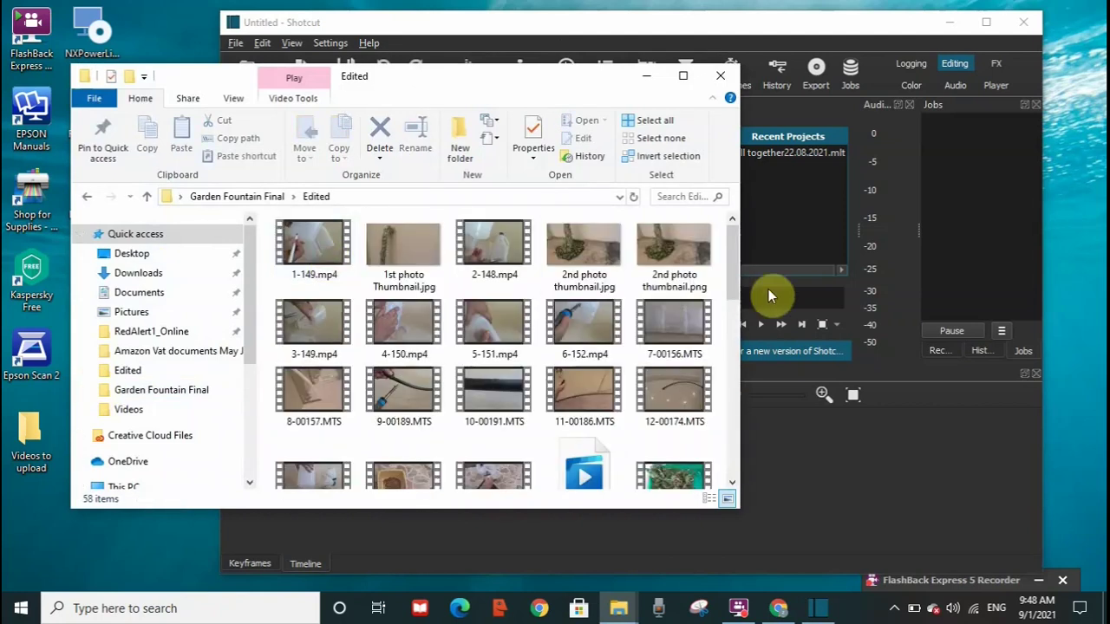
left_click_drag(733, 272, 733, 348)
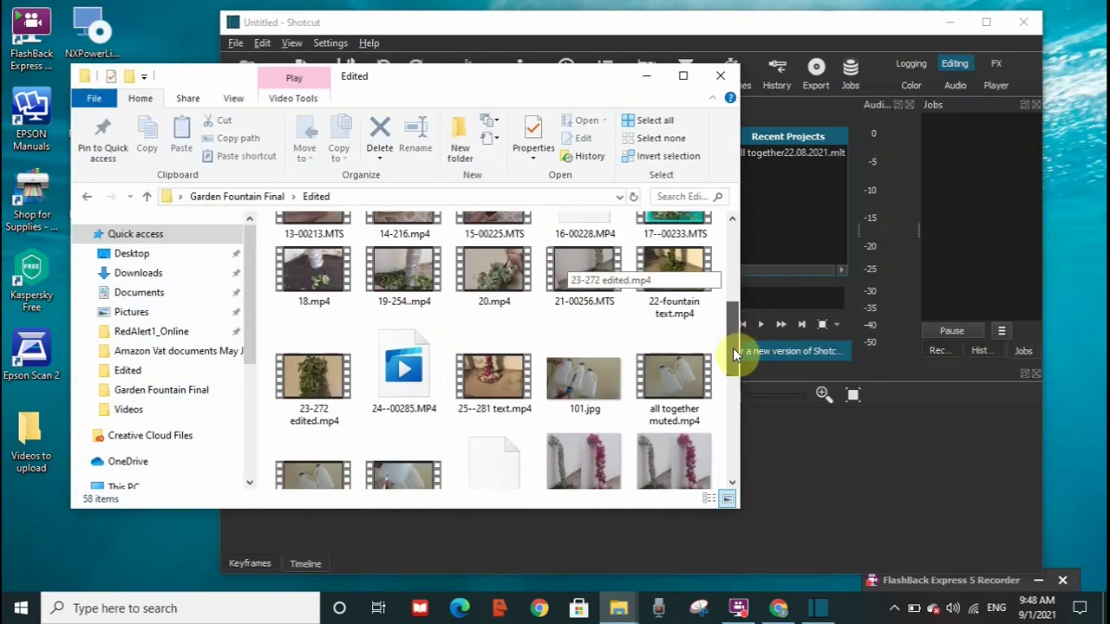
Snap Explorer to the left half and load all together muted.mp4 into Shotcut's player
left_click(527, 52)
left_click(165, 78)
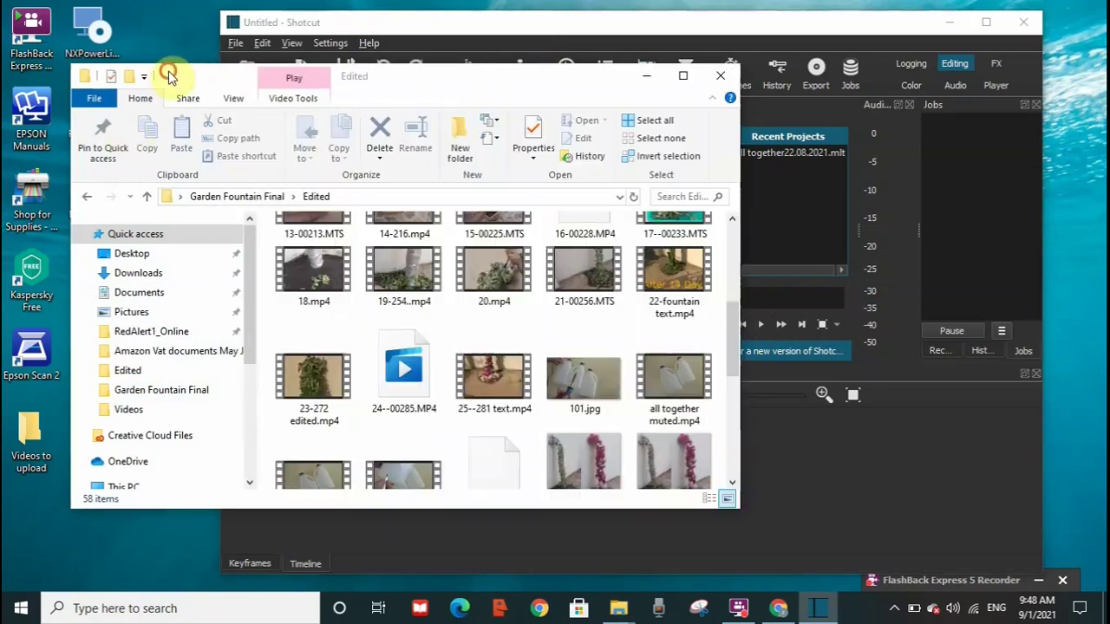
left_click_drag(178, 75, 1, 113)
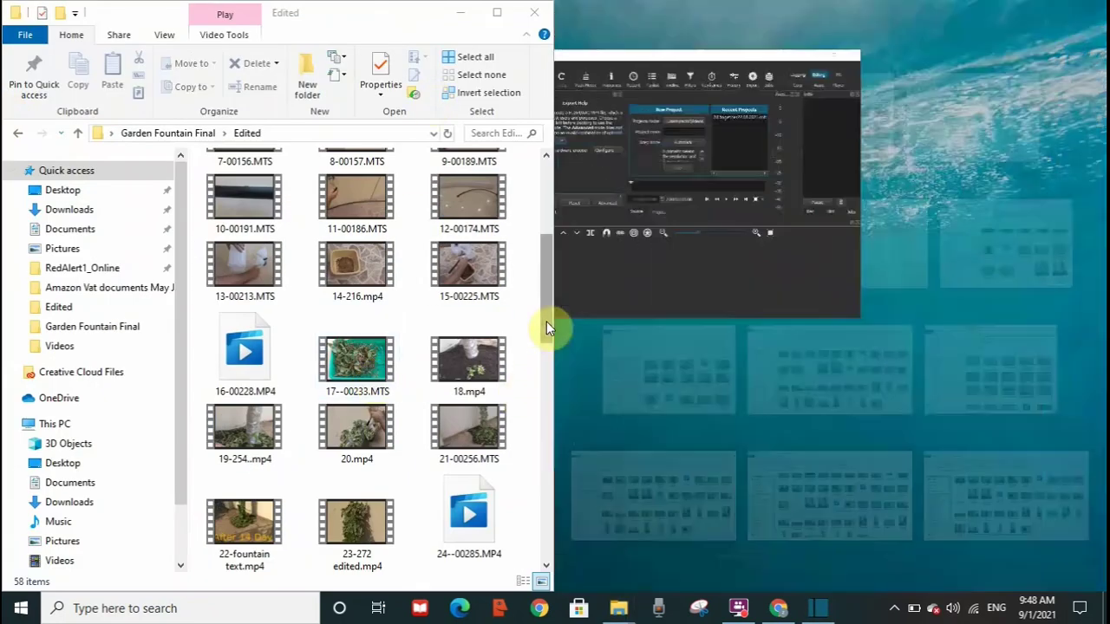
left_click_drag(547, 321, 541, 372)
left_click(483, 425)
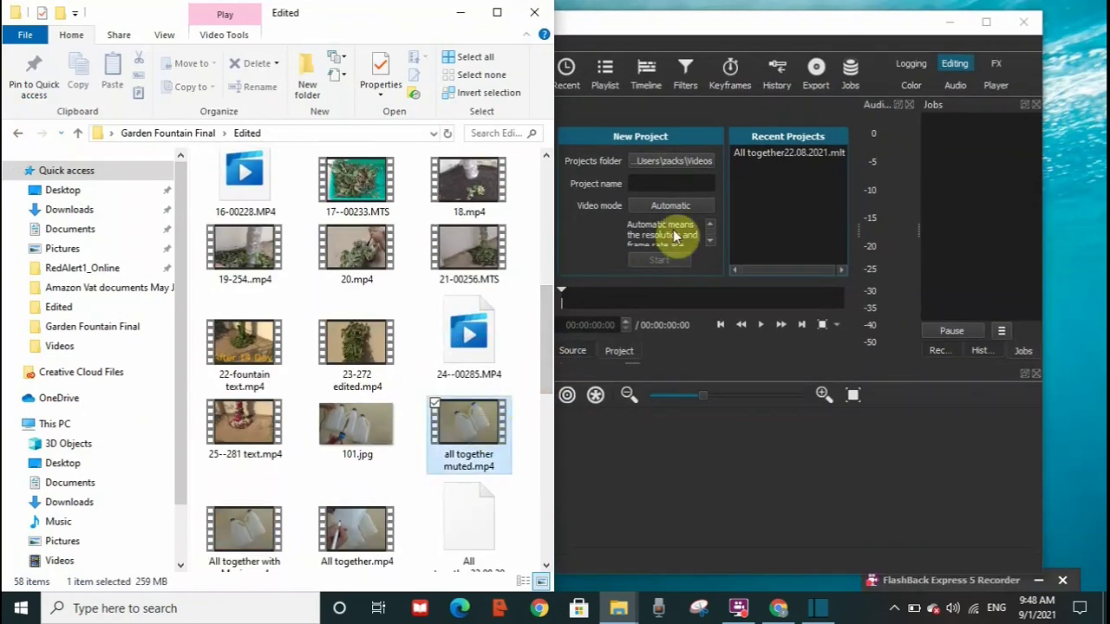
left_click_drag(483, 425, 766, 241)
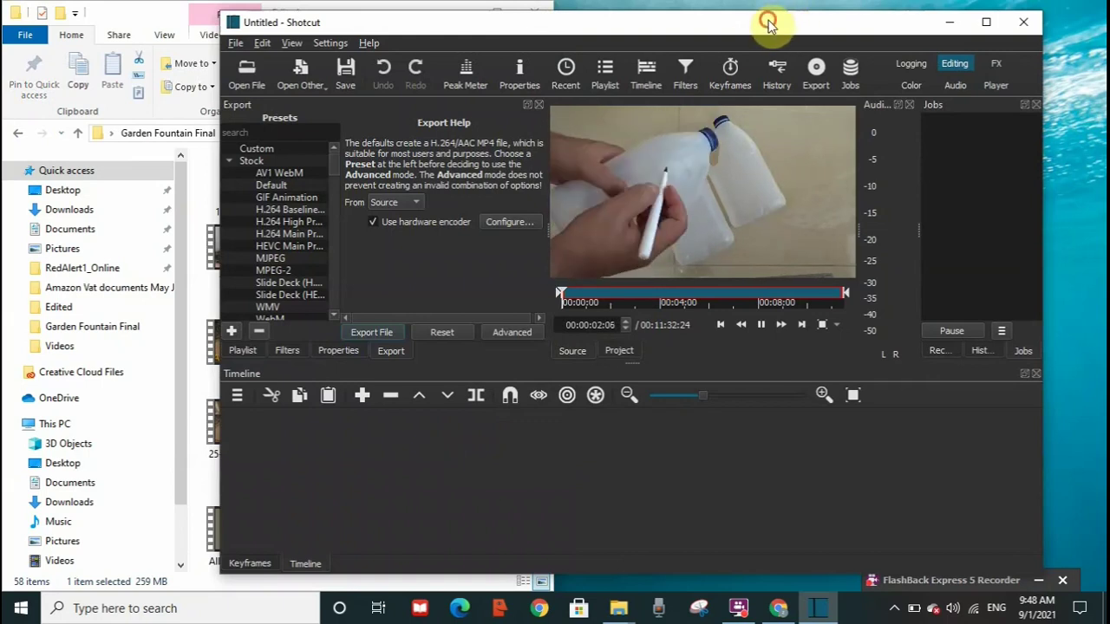
Drop all together muted.mp4 onto track V1 and minimize File Explorer
mouse_move(768, 22)
left_mouse_down()
mouse_move(831, 11)
mouse_move(536, 13)
mouse_move(747, 36)
left_mouse_up()
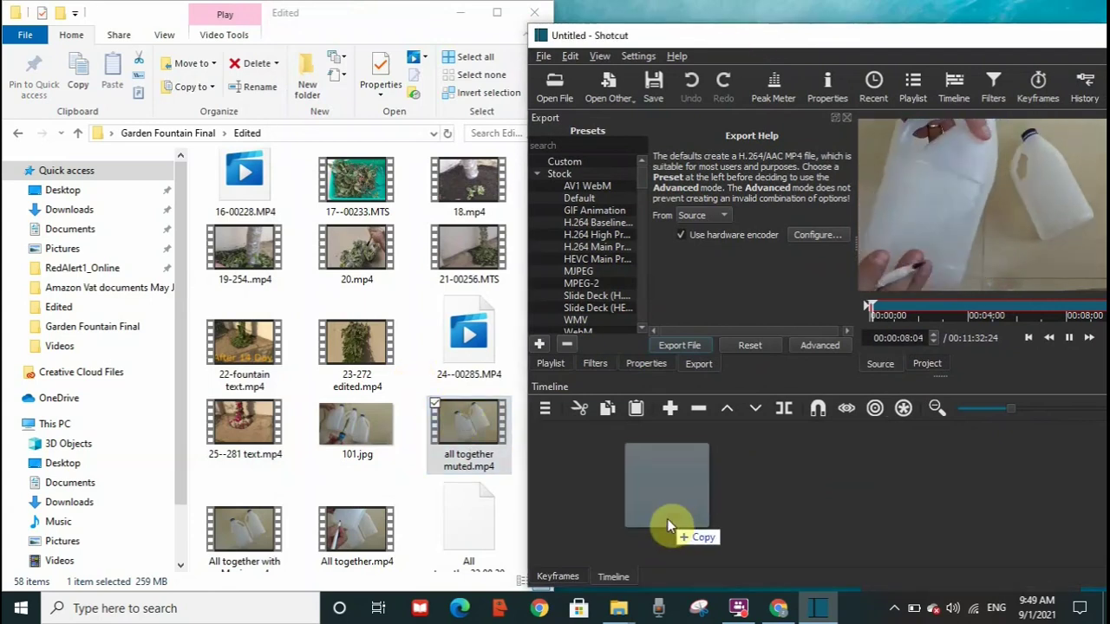
left_click_drag(460, 422, 667, 519)
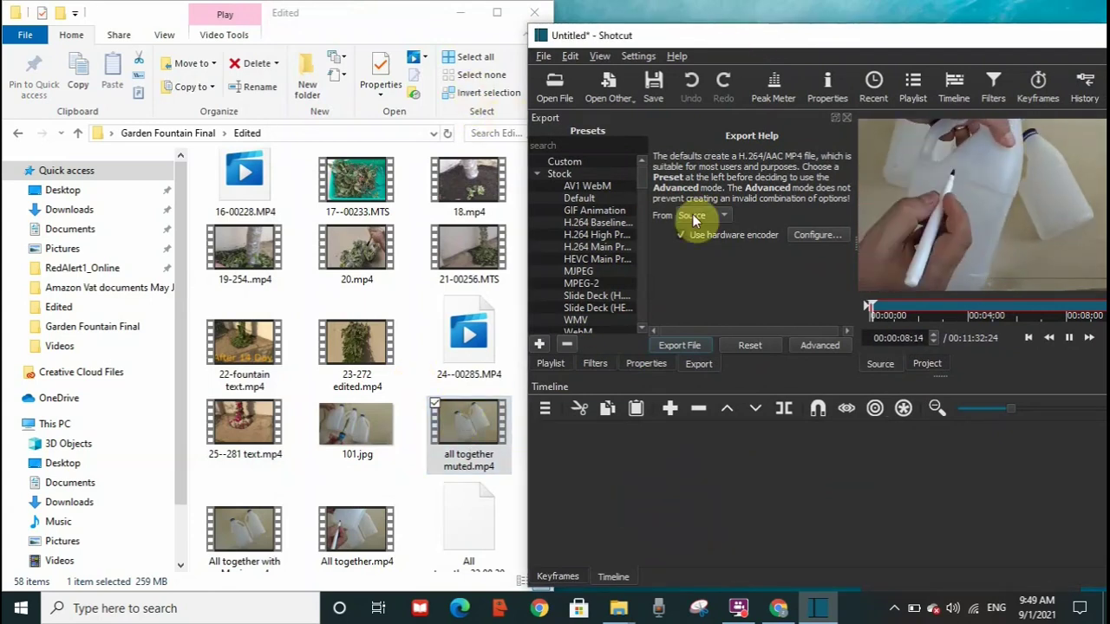
left_click_drag(485, 149, 537, 451)
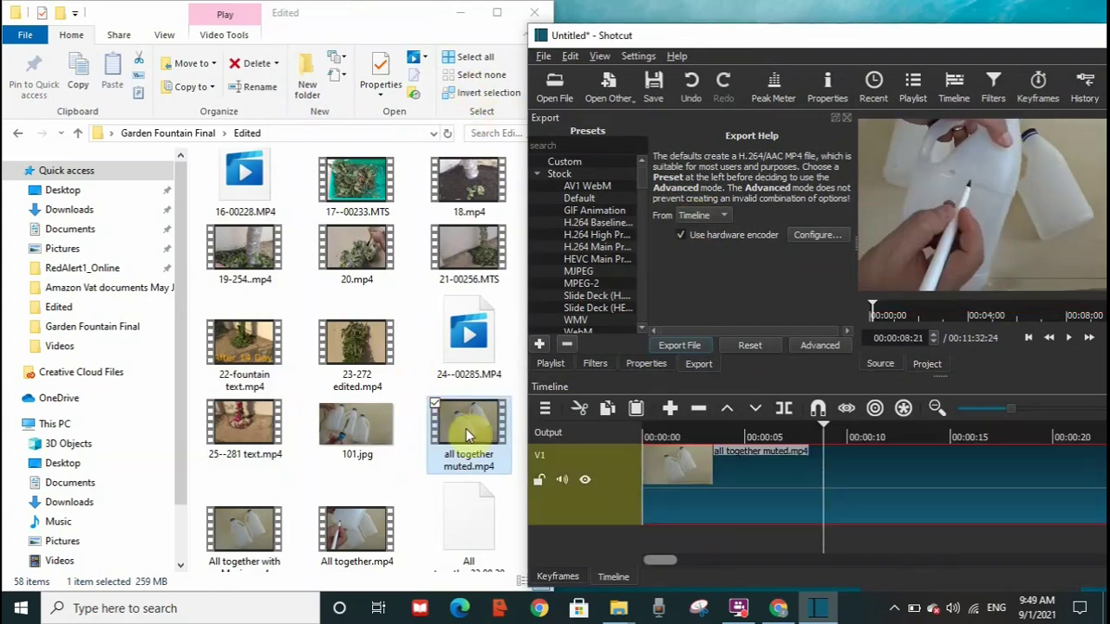
left_click(460, 12)
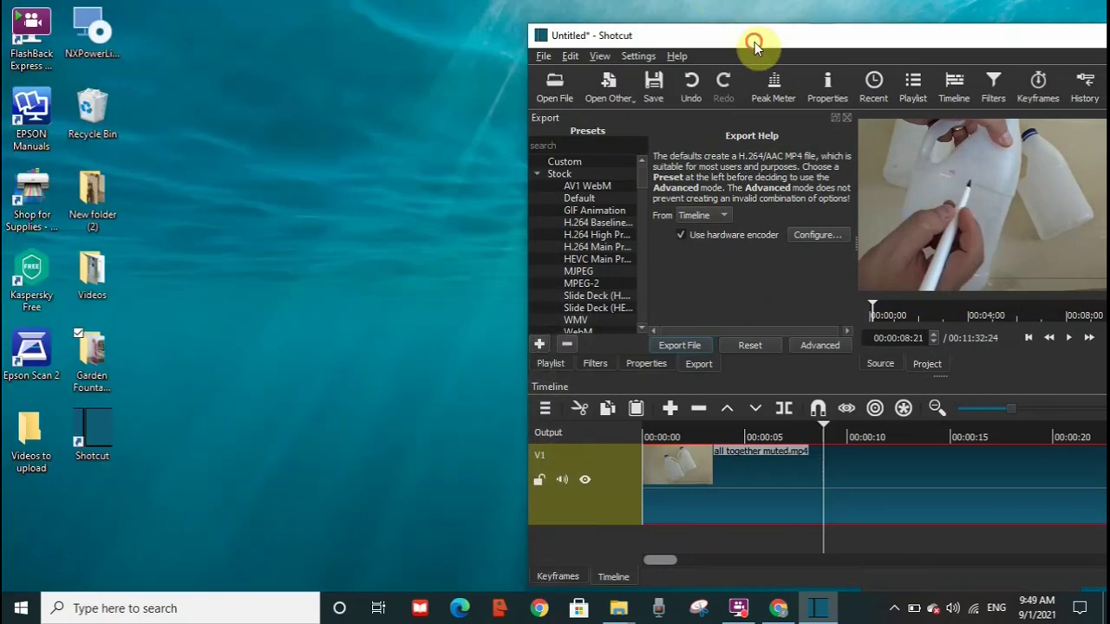
left_click_drag(754, 41, 406, 23)
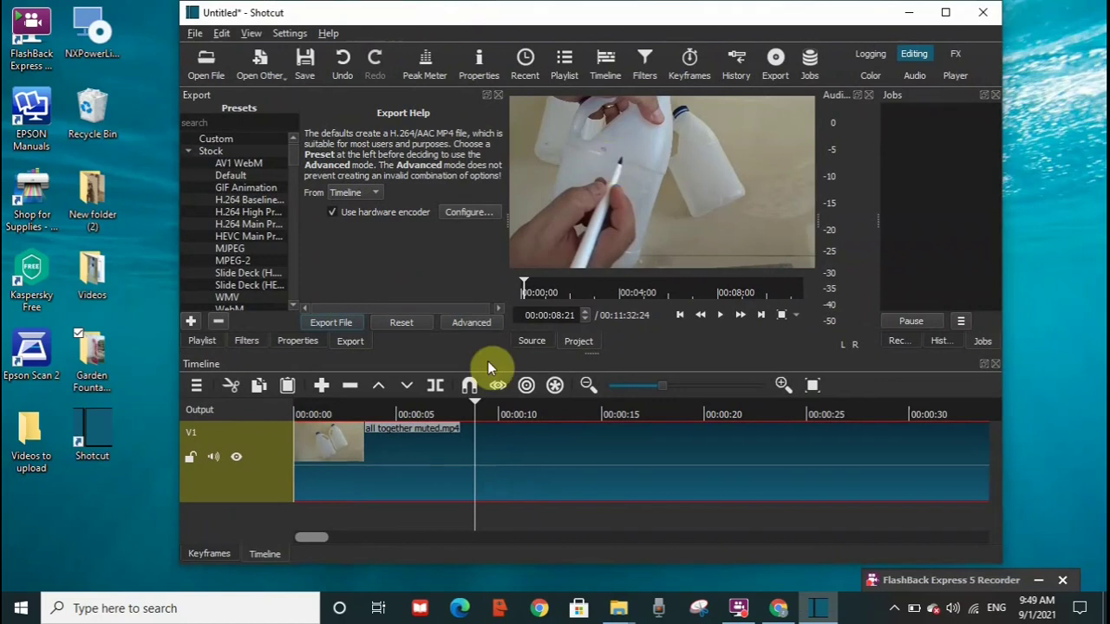
Dismiss the timeline context menu and zoom out until the whole clip is visible
right_click(641, 483)
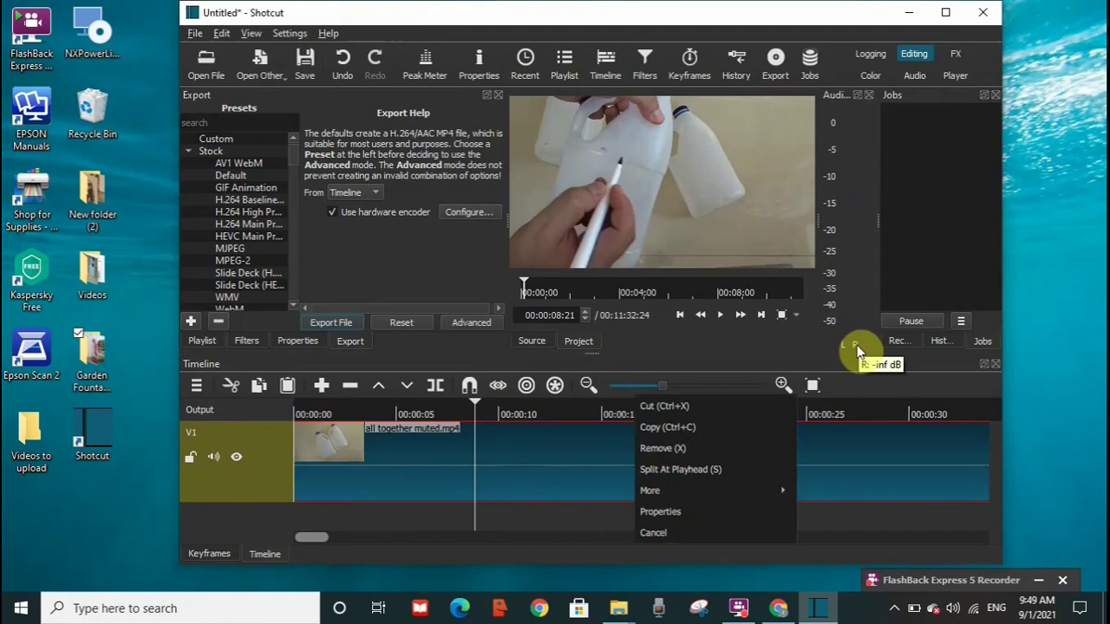
left_click(860, 382)
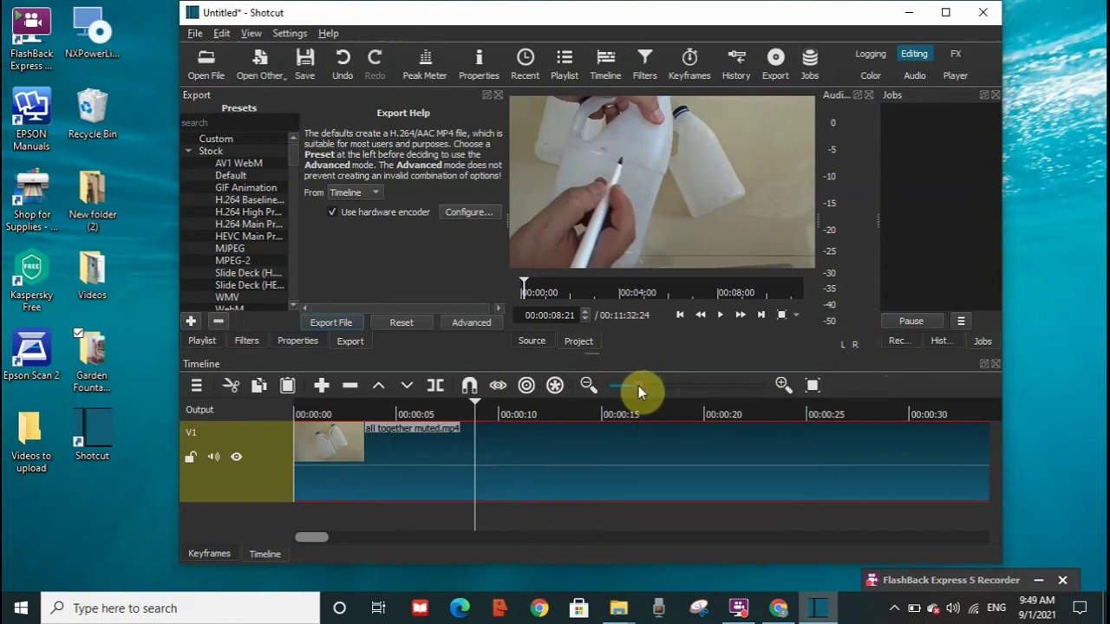
left_click_drag(638, 386, 620, 385)
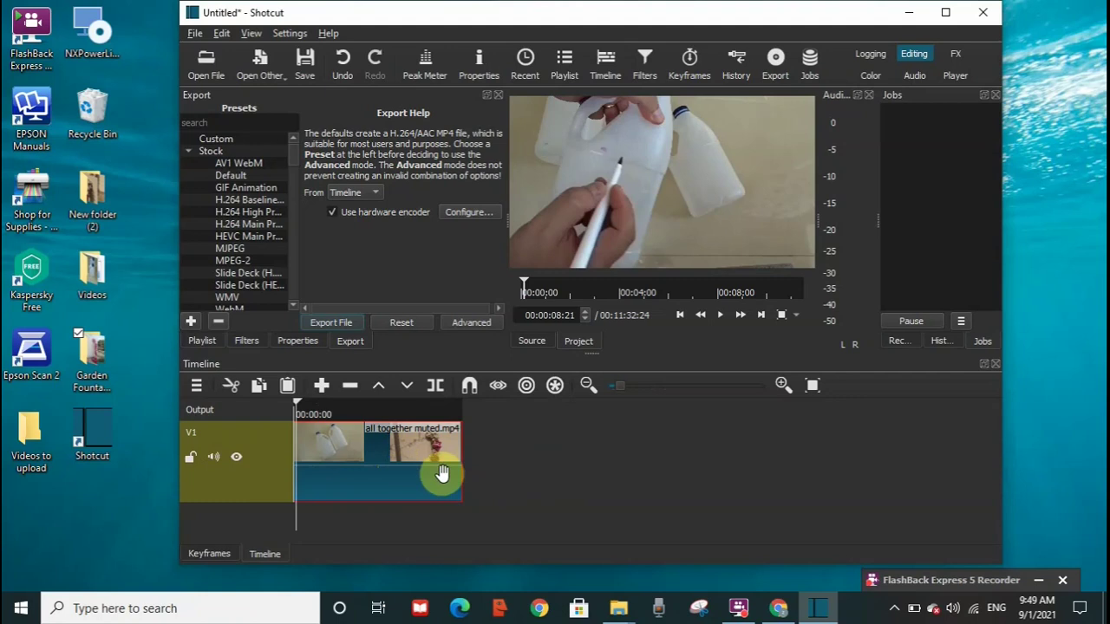
Add an empty A1 audio track below V1 via Track Operations > Add Audio Track
right_click(517, 463)
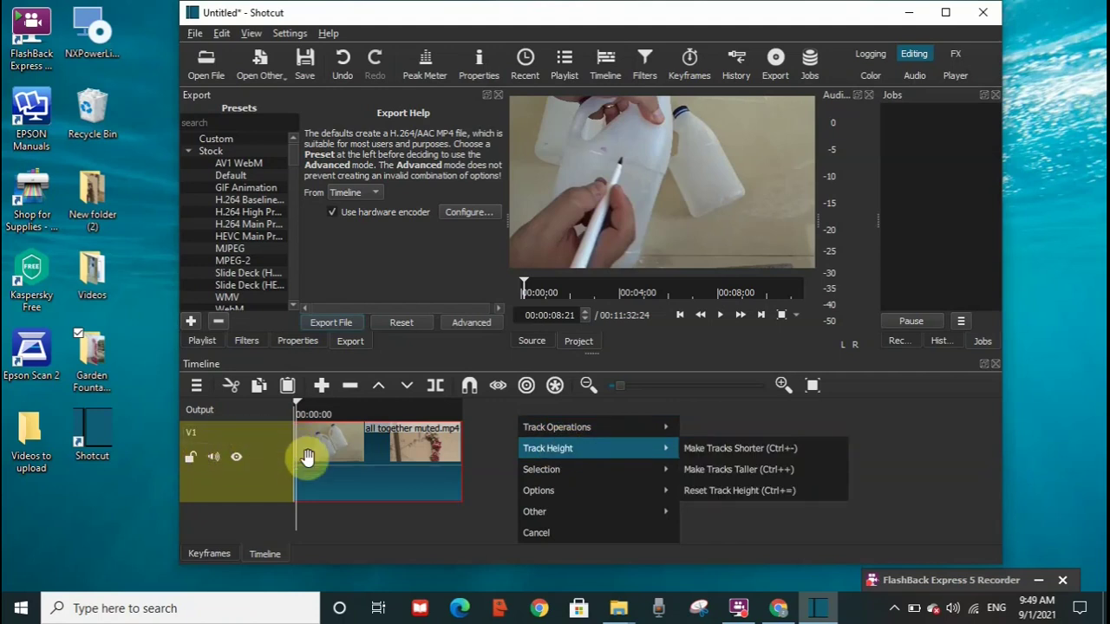
mouse_move(555, 427)
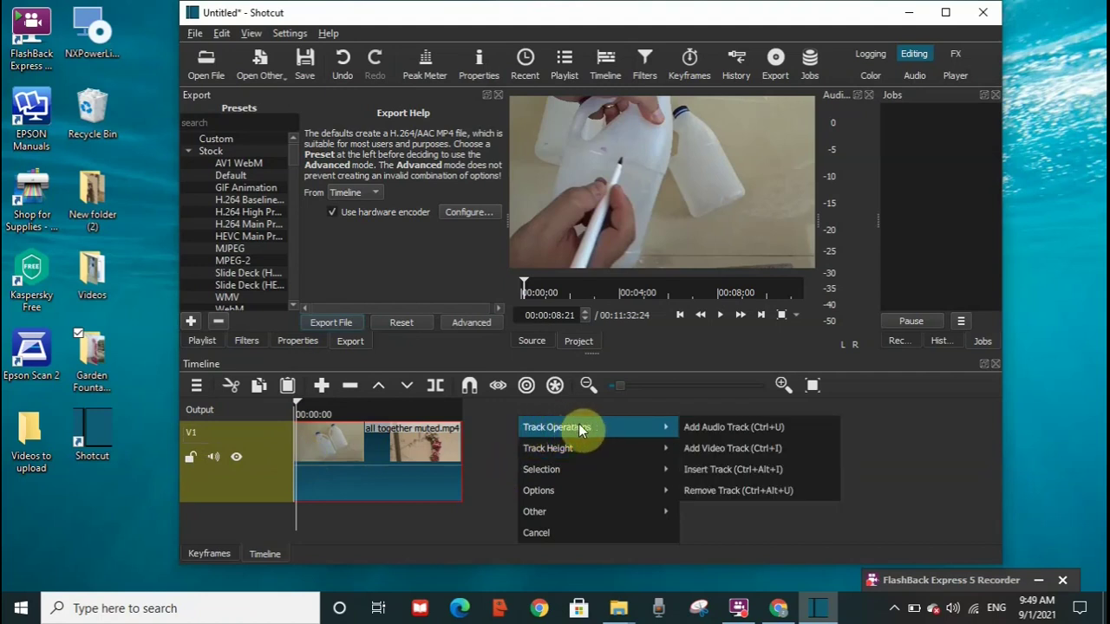
left_click(699, 426)
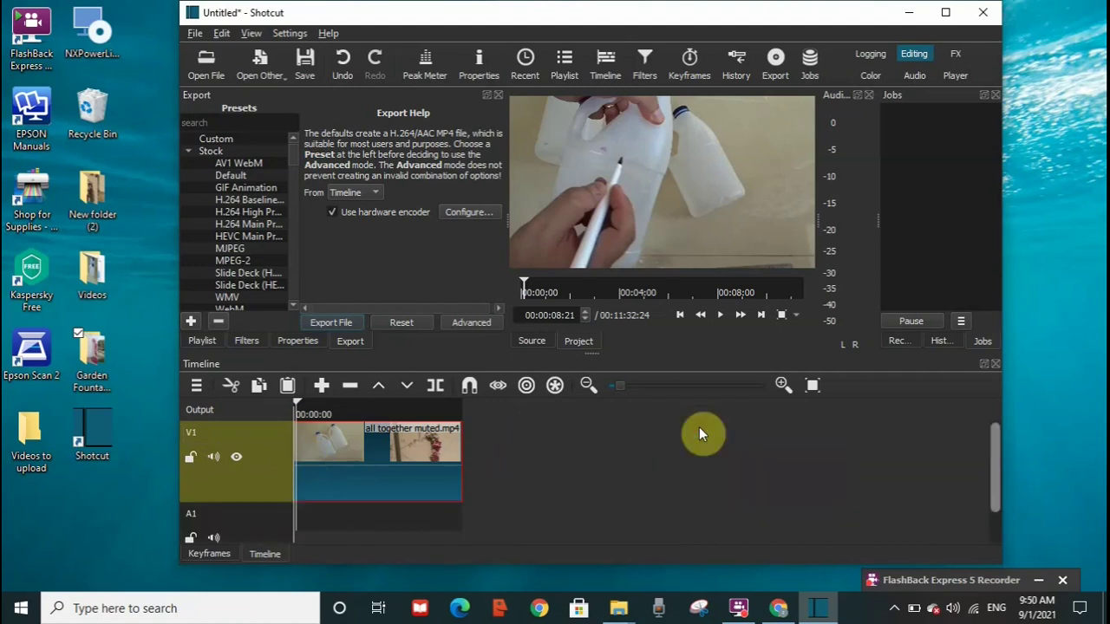
double_click(200, 518)
Navigate File Explorer to the Downloads folder and scroll to the music files
double_click(94, 193)
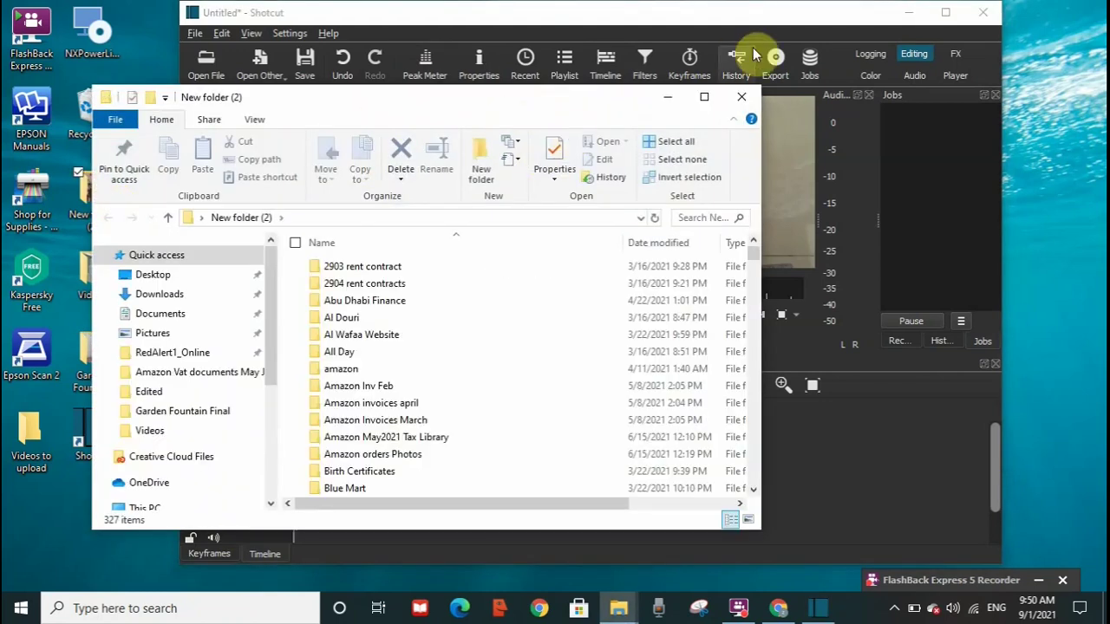
left_click(742, 97)
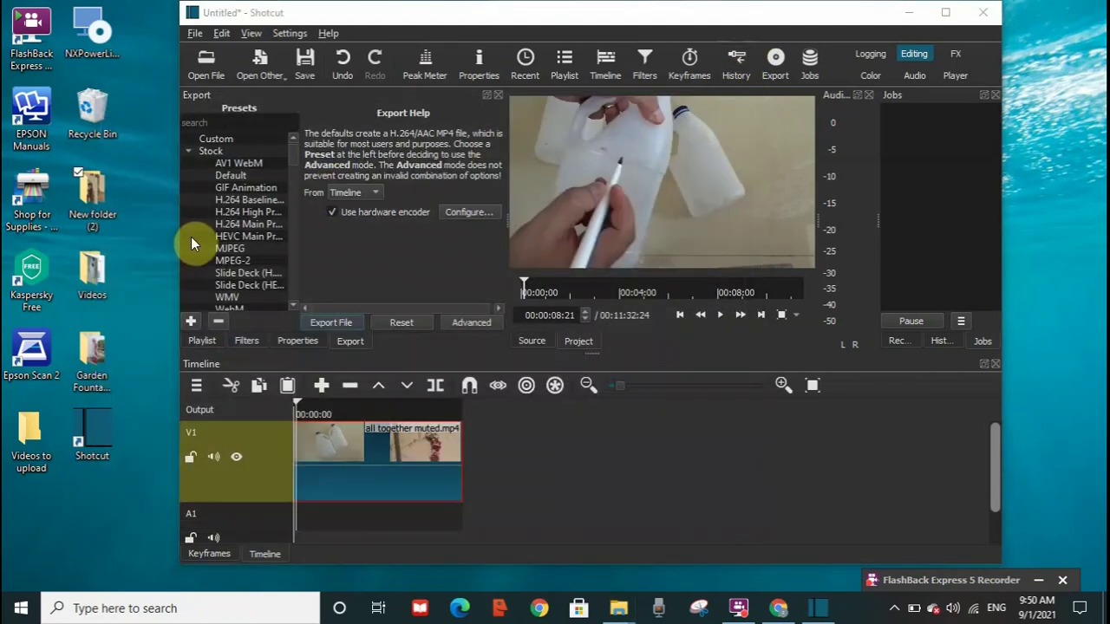
double_click(92, 278)
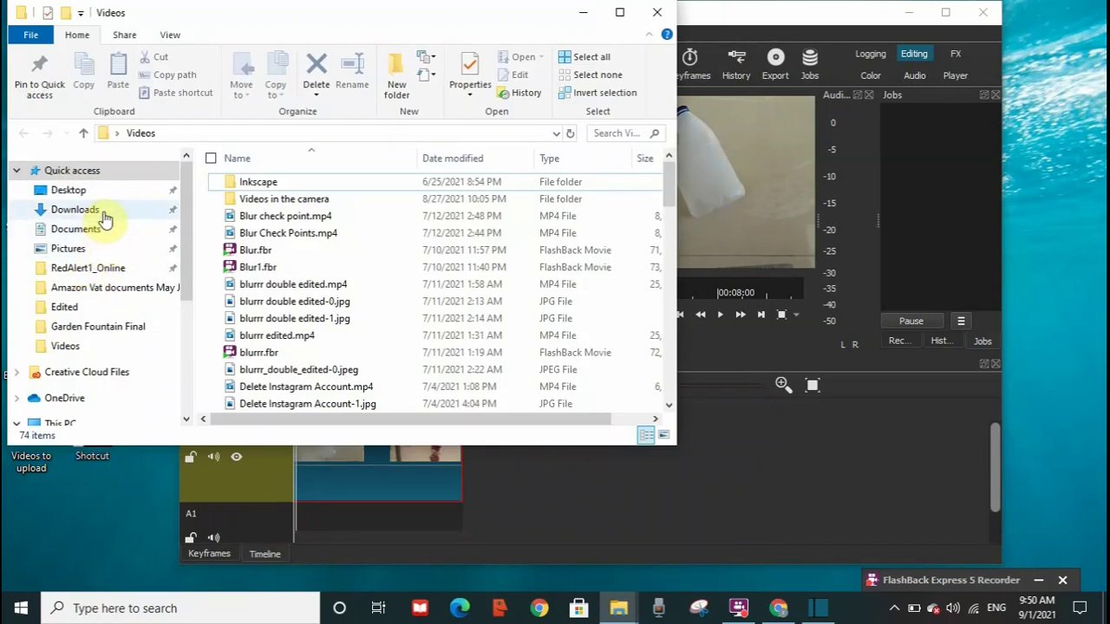
left_click(102, 213)
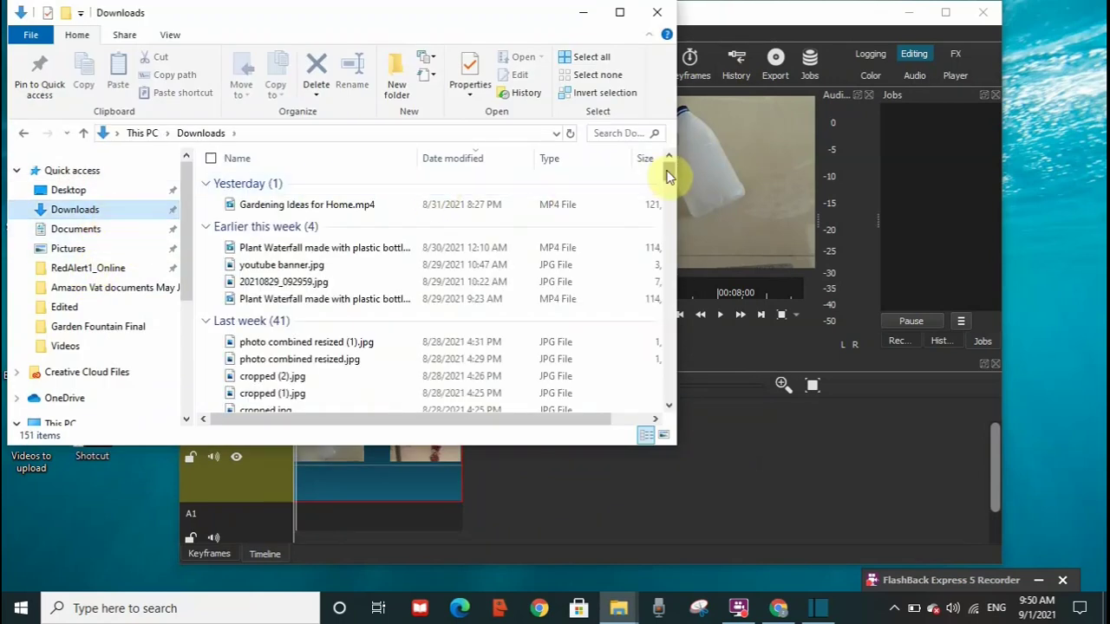
left_click_drag(667, 176, 670, 222)
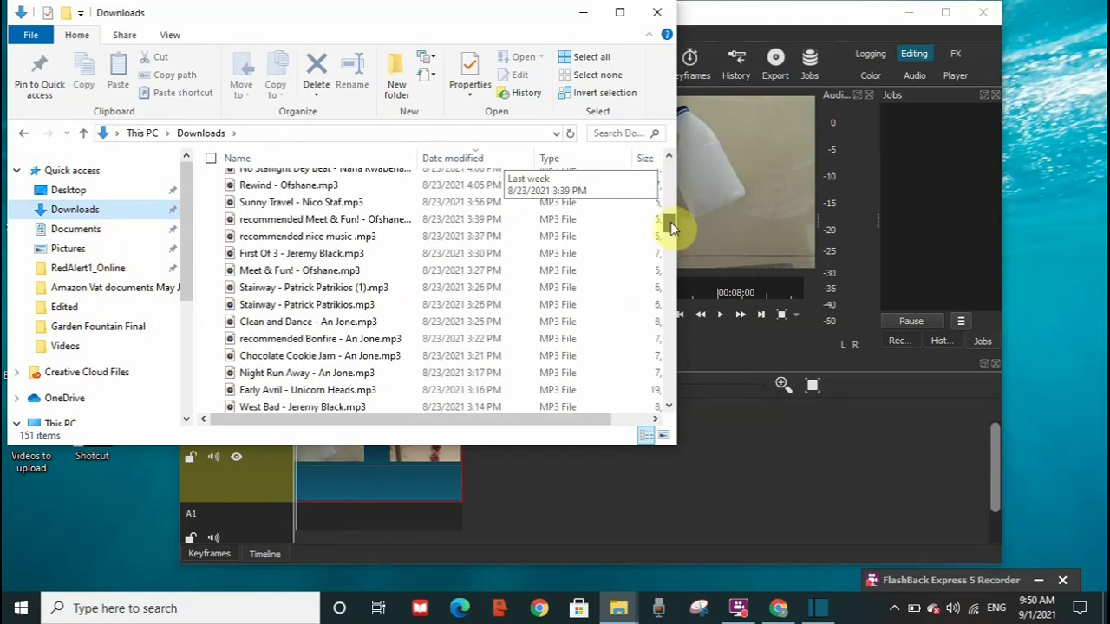
left_click_drag(671, 222, 671, 220)
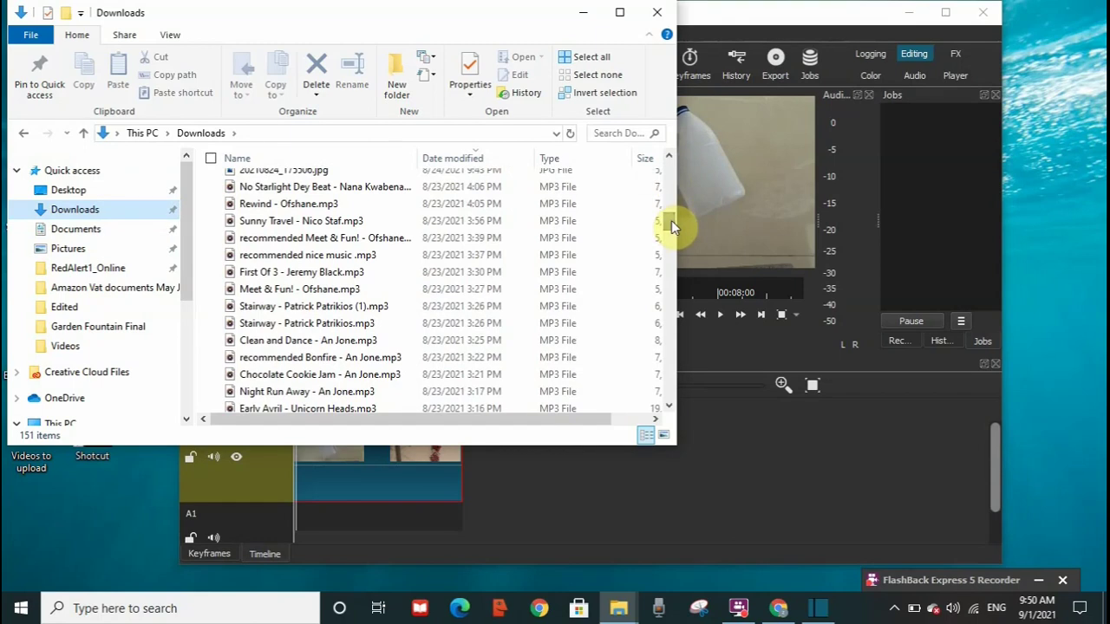
Drop recommended nice music .mp3 onto the A1 audio track and minimize Explorer
left_click(319, 254)
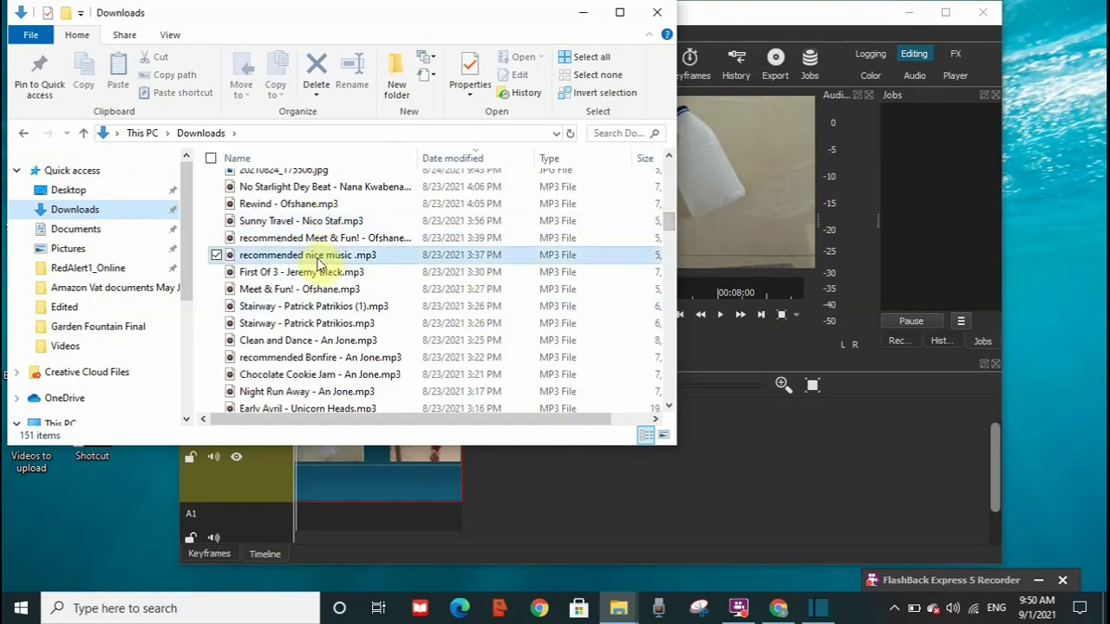
left_click_drag(555, 527, 603, 529)
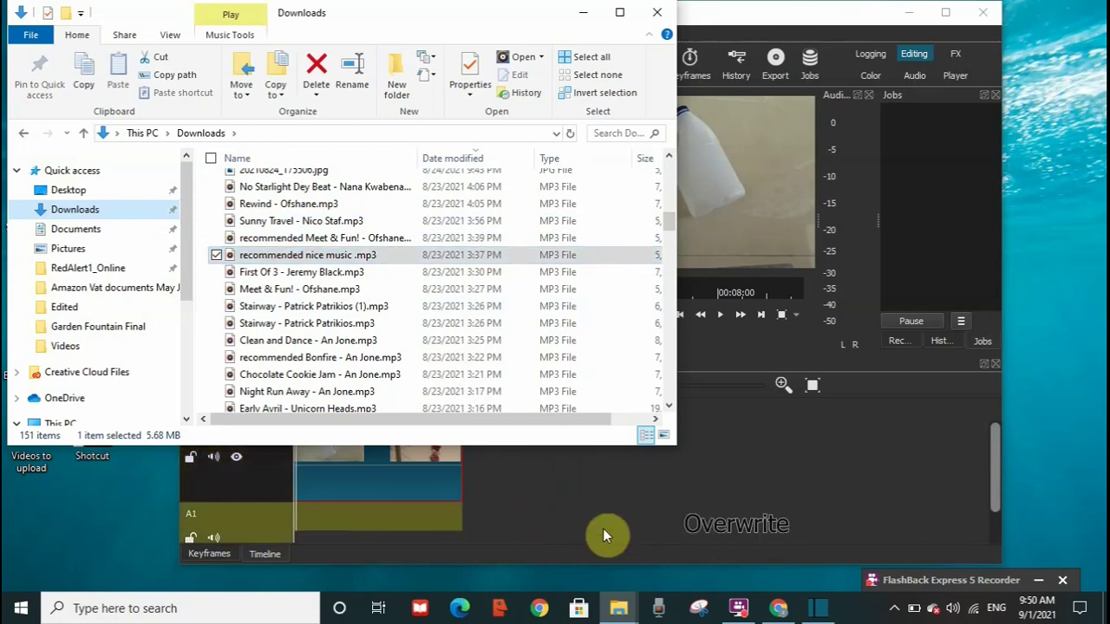
left_click_drag(602, 528, 602, 528)
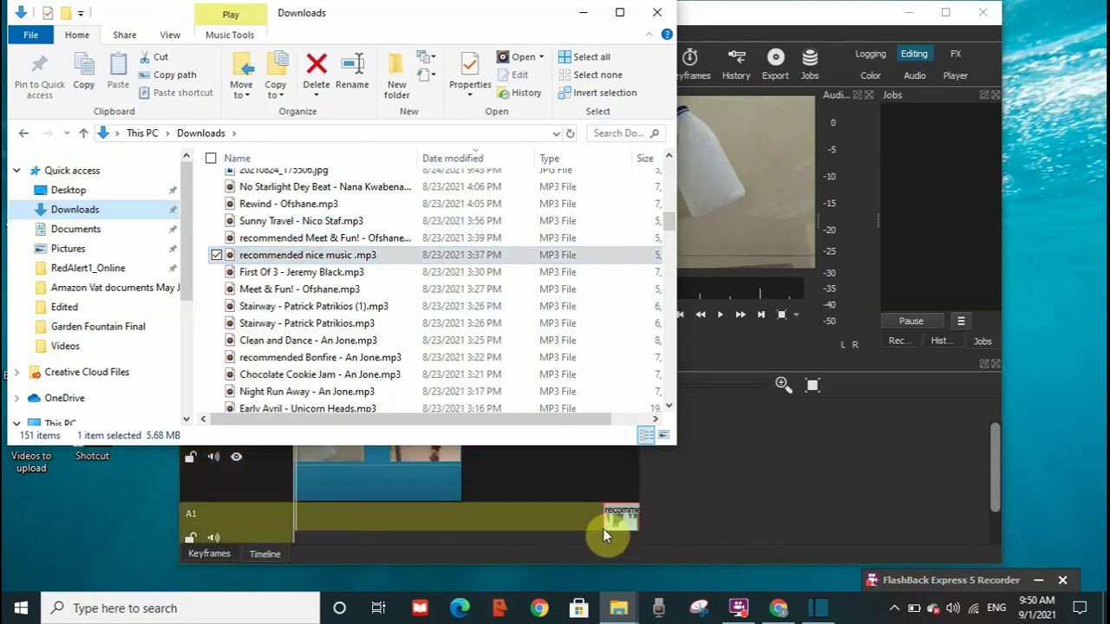
left_click(584, 14)
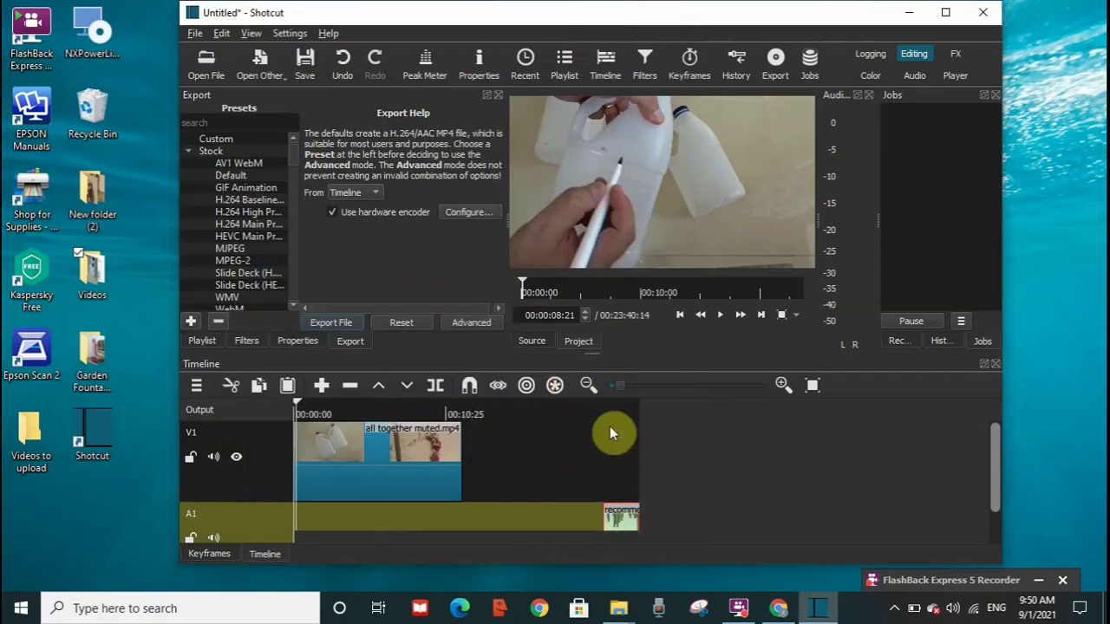
Slide the A1 music clip to start at 00:00:00, then reopen New folder (2)
left_click(627, 518)
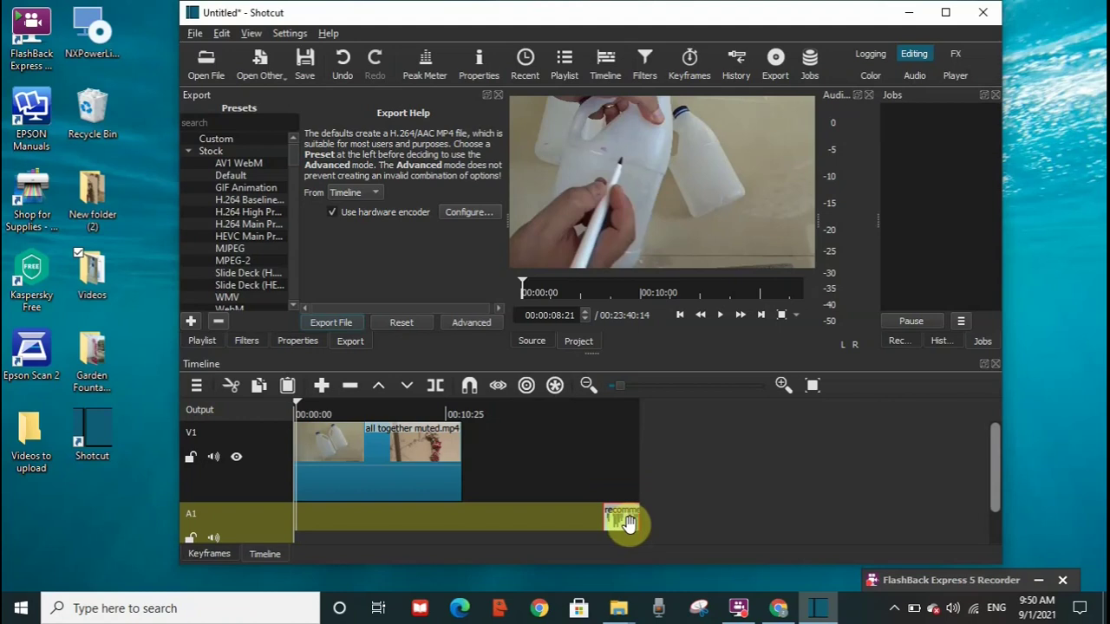
left_click_drag(627, 520, 304, 525)
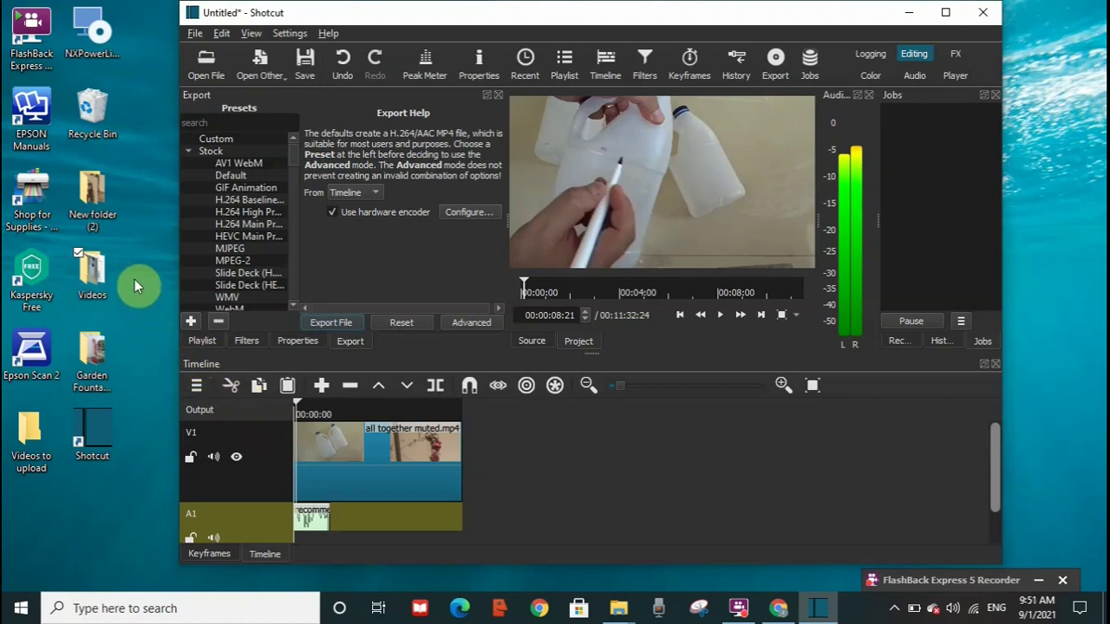
double_click(96, 197)
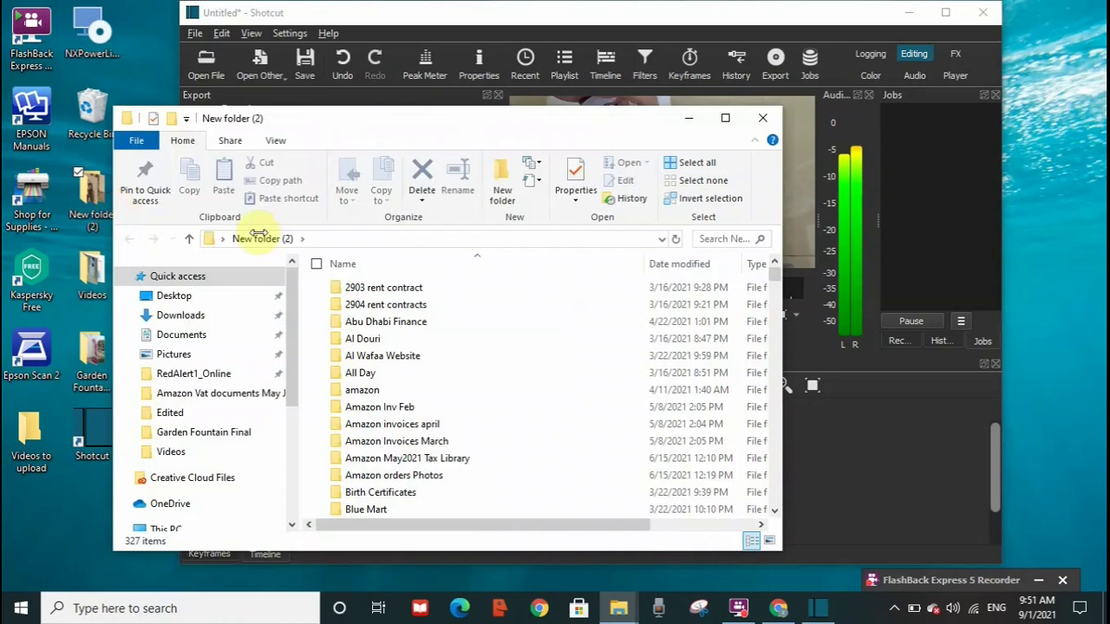
Switch Explorer to Downloads, scroll to the MP3s, and move it beside the timeline
left_click(219, 326)
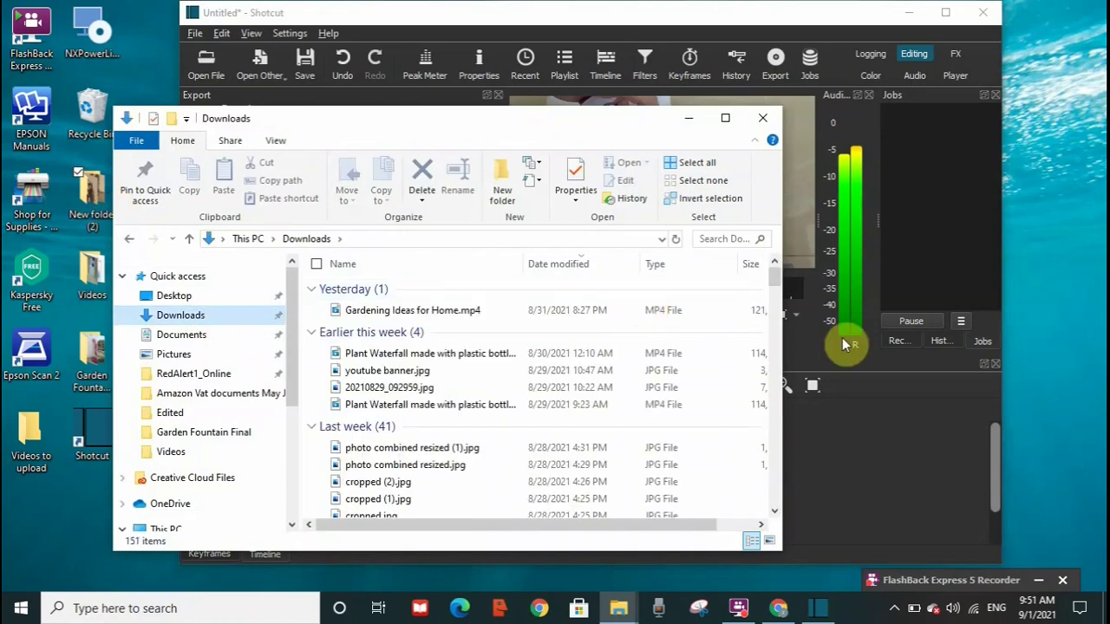
left_click_drag(774, 289, 775, 337)
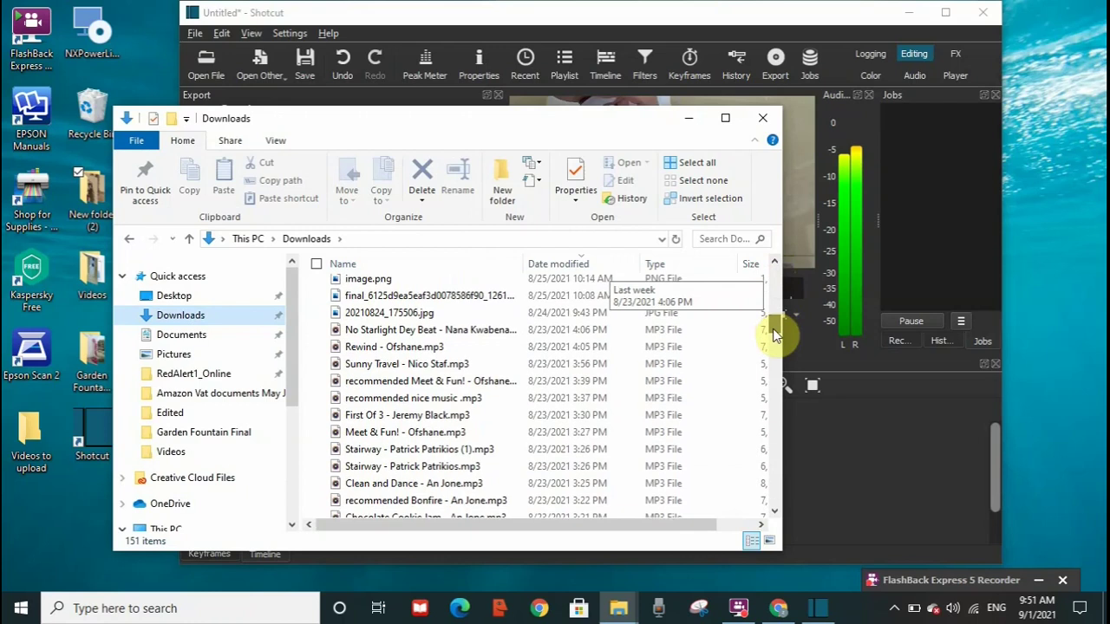
left_click_drag(774, 336, 776, 338)
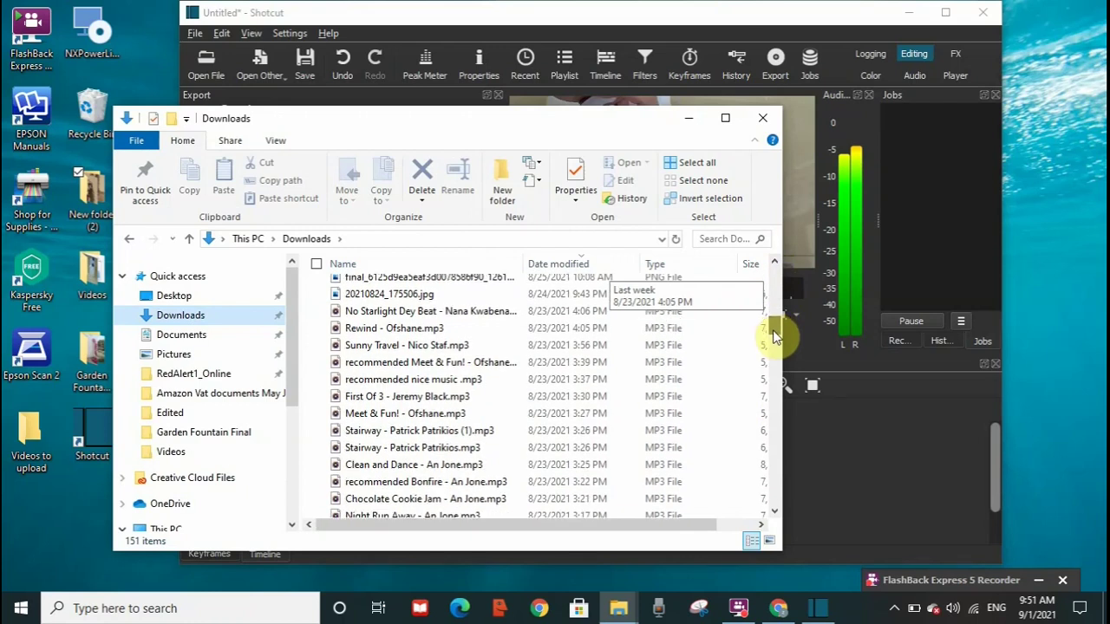
left_click_drag(775, 337, 775, 340)
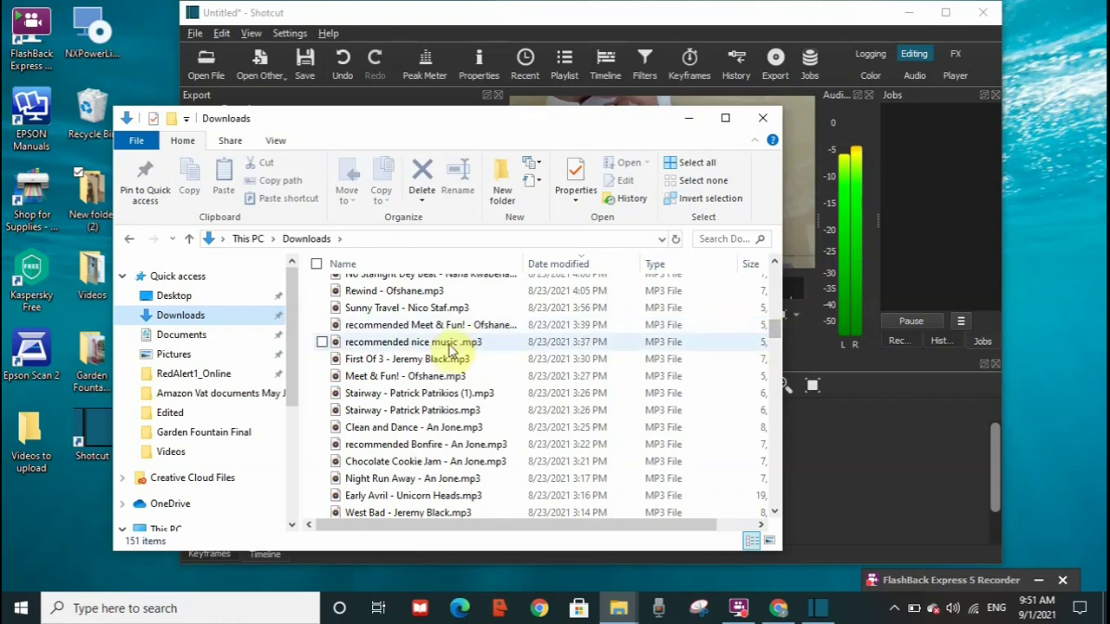
left_click_drag(493, 123, 960, 104)
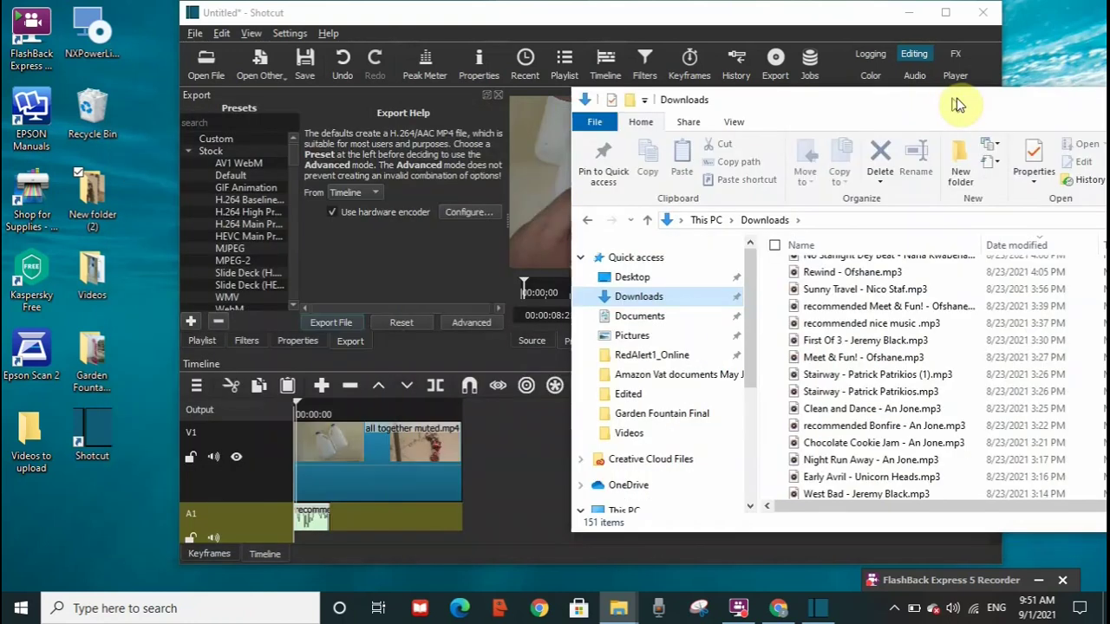
Drop another recommended nice music .mp3 onto A1, snapped to the first clip's end
left_click(903, 326)
left_click_drag(903, 326, 381, 524)
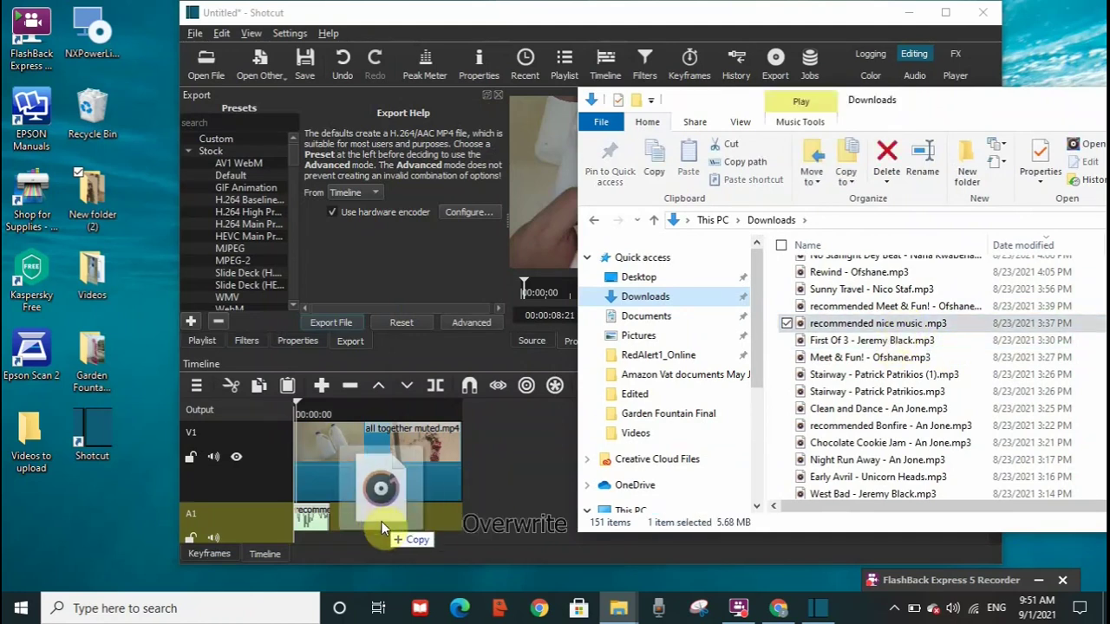
left_click_drag(382, 523, 329, 524)
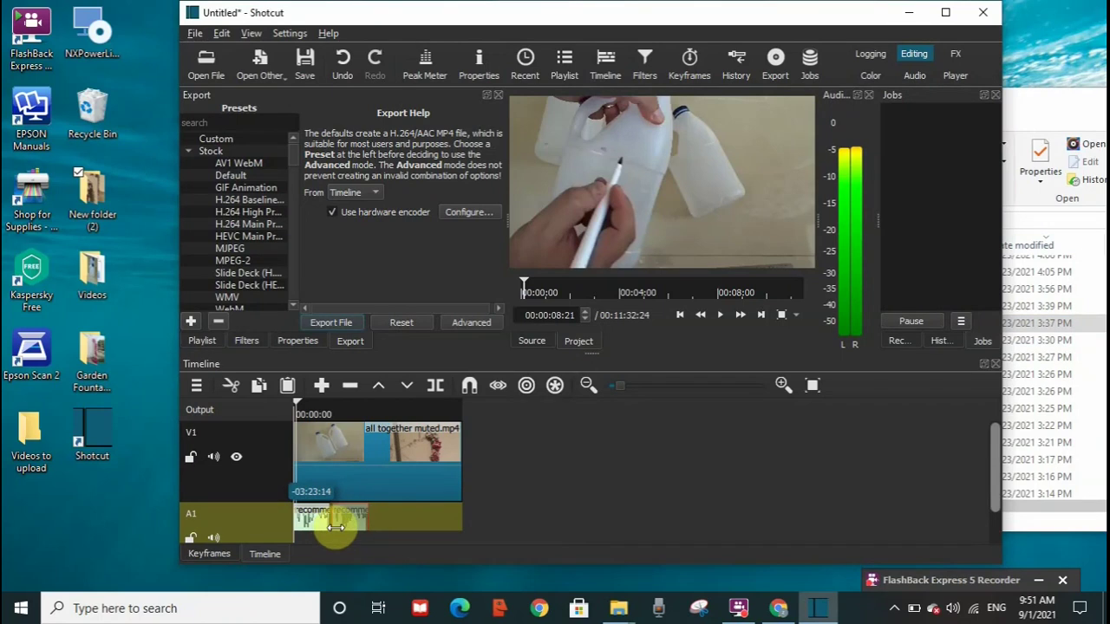
left_click_drag(336, 527, 337, 525)
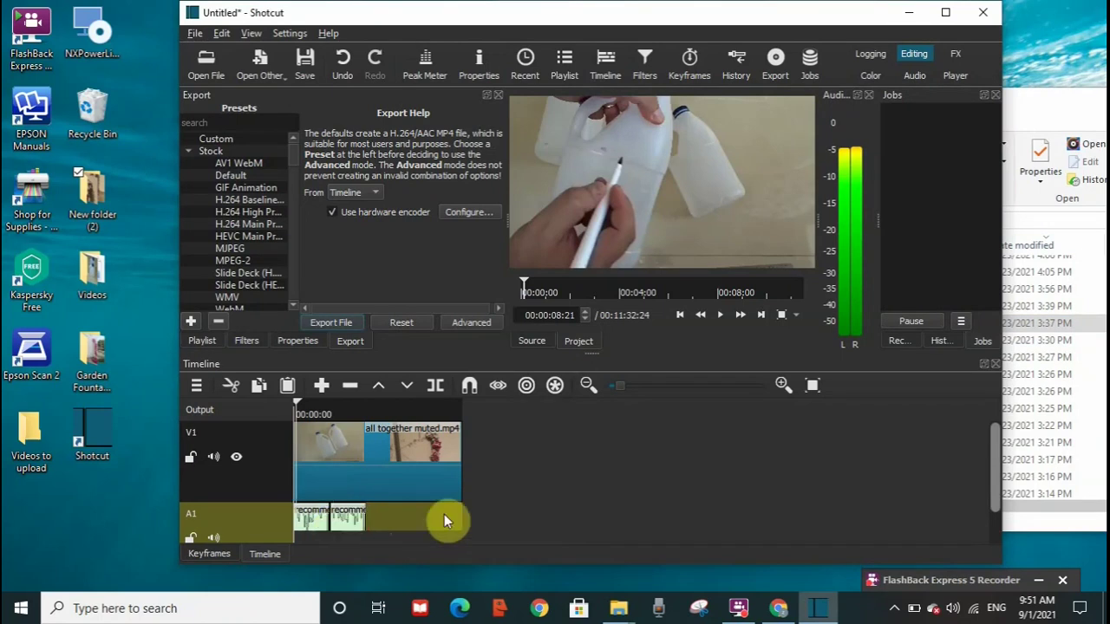